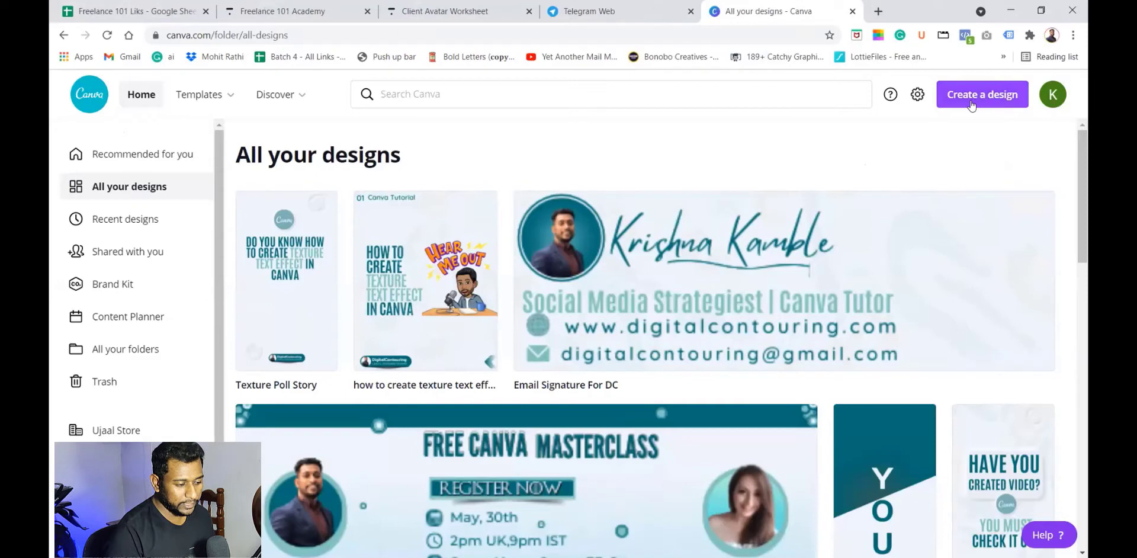
Step: Create a new custom-size design of 1080 × 1350 px
left_click(983, 100)
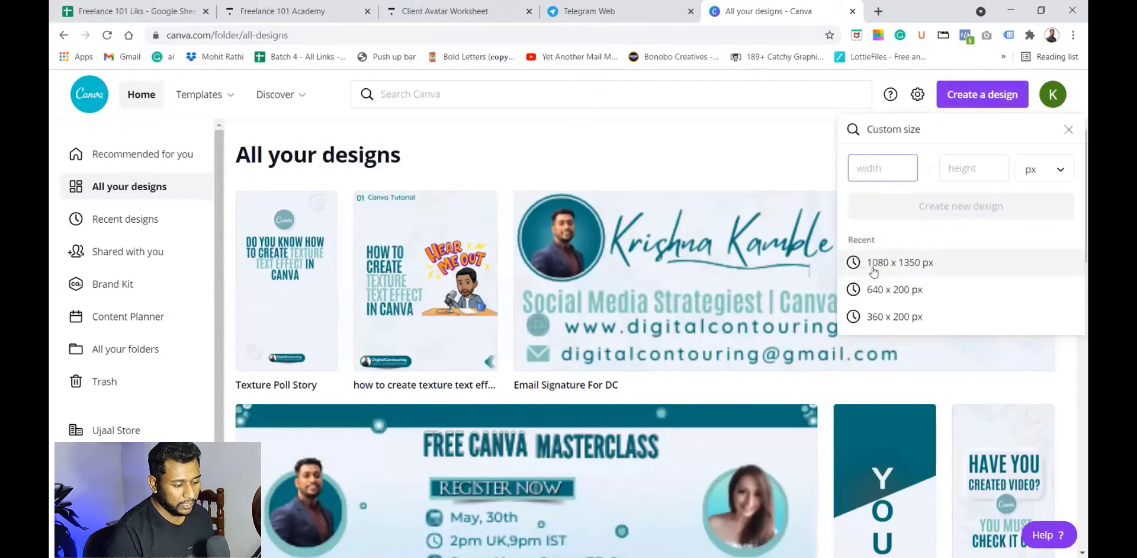
left_click(893, 268)
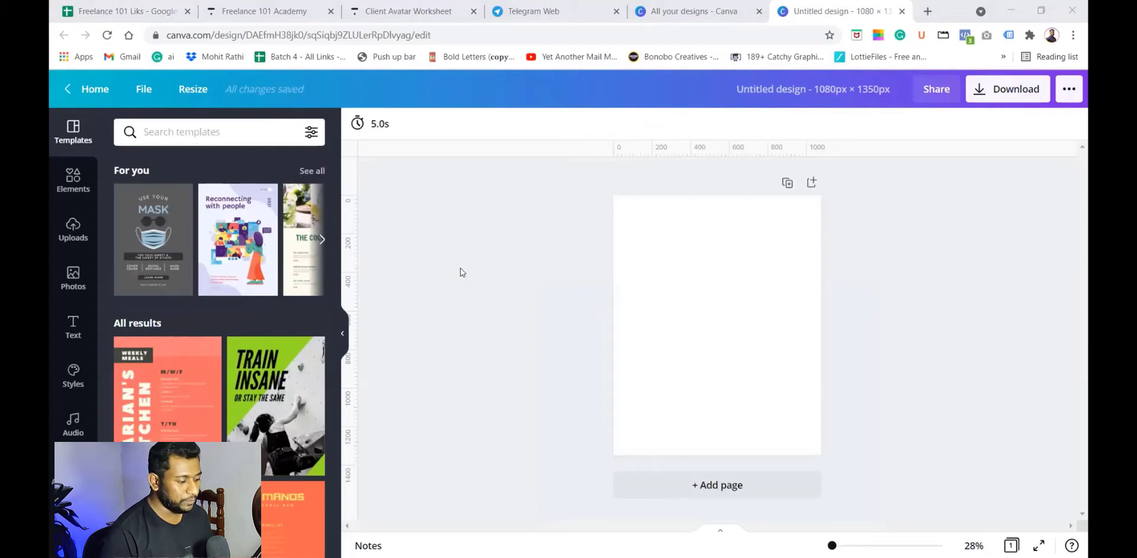
Step: Set the page background to a new colour #006D77
left_click(760, 314)
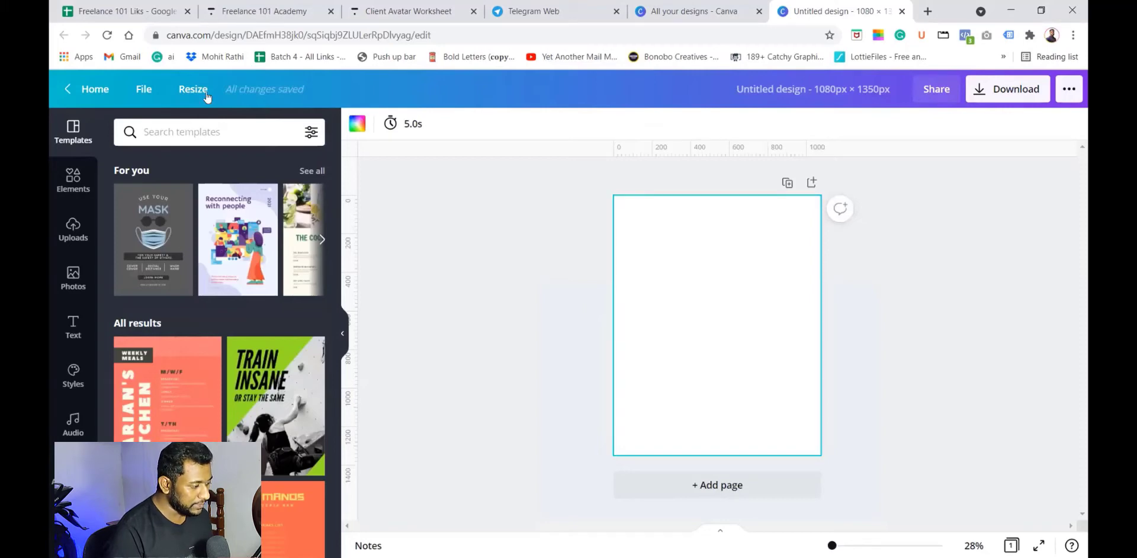
left_click(357, 124)
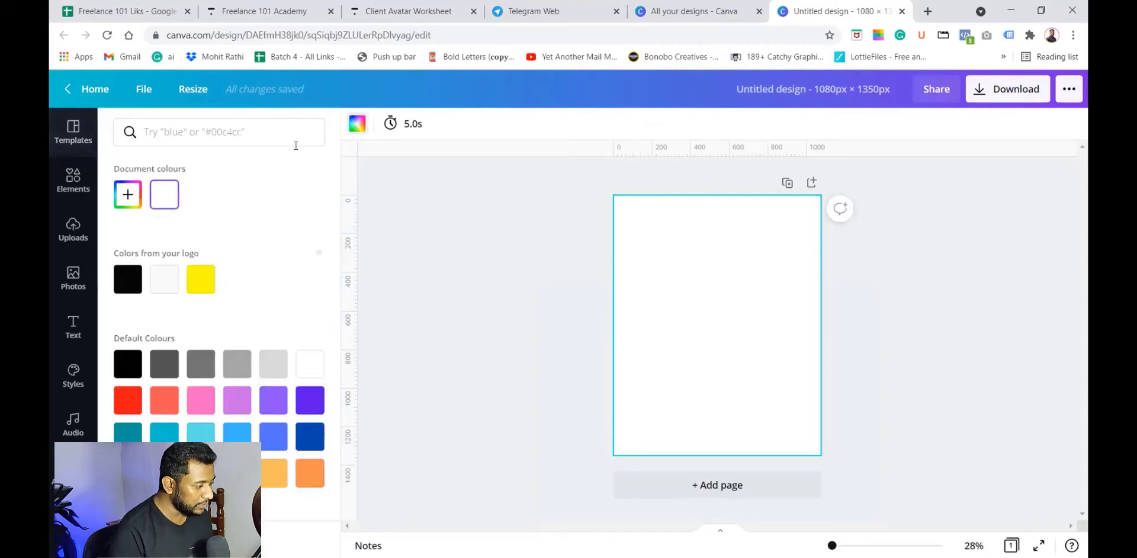
left_click(128, 195)
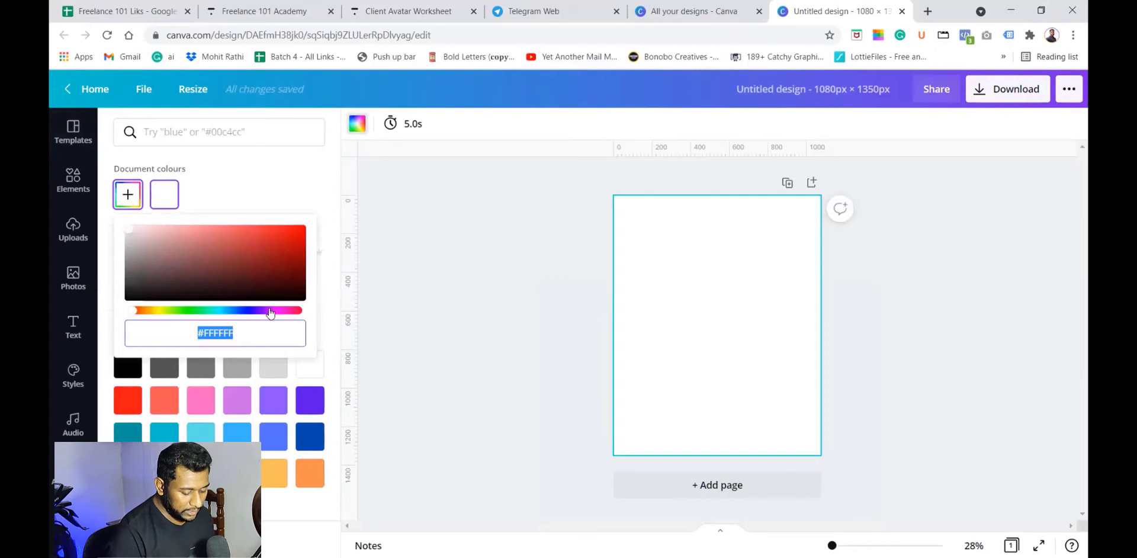
type("#006D")
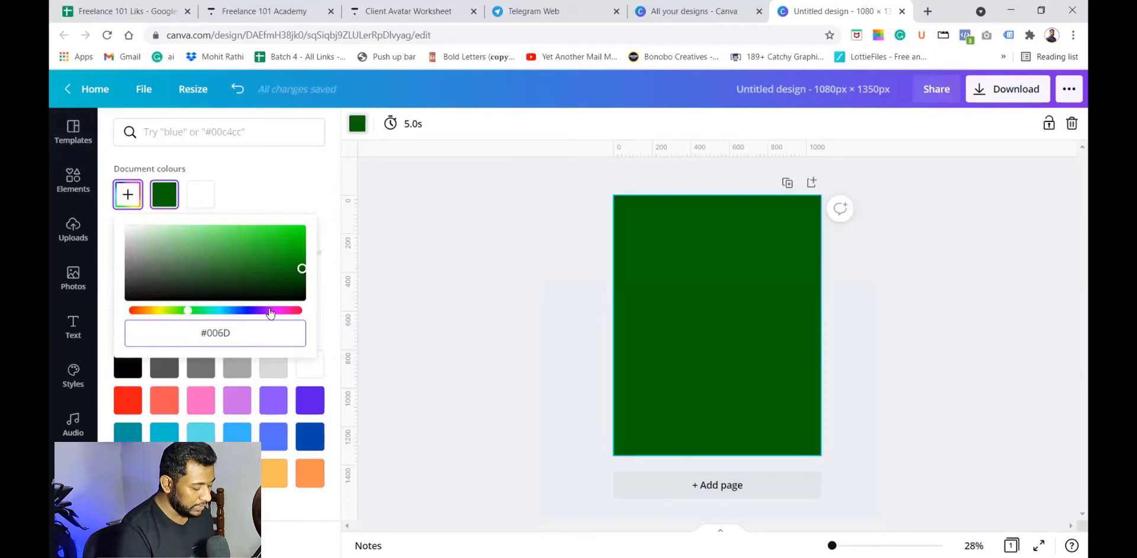
type("77")
left_click(954, 332)
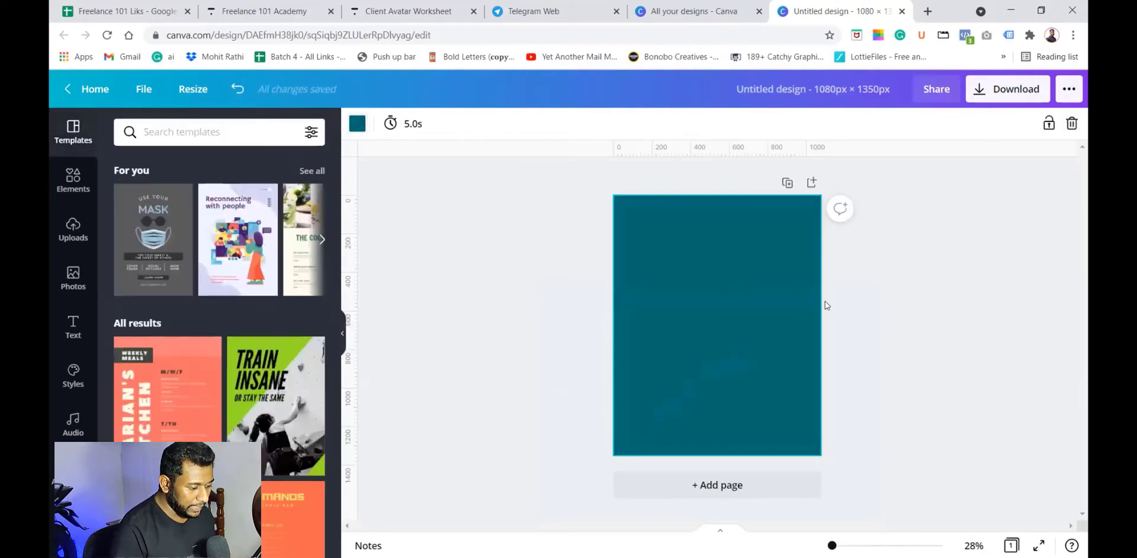
Step: Add a text box and change its font to Antonio Bold
key("t")
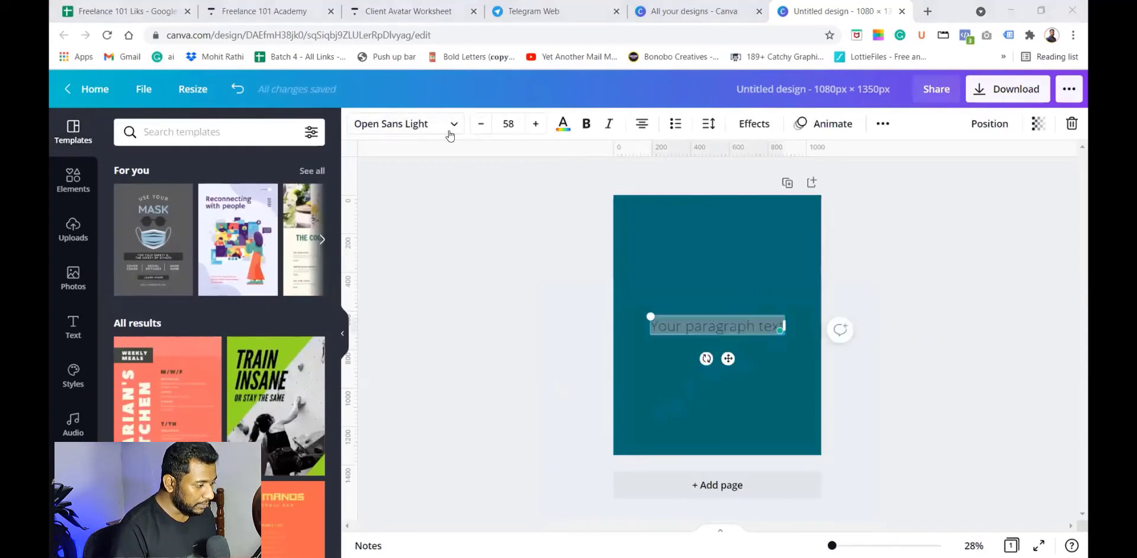
left_click(451, 125)
left_click(141, 218)
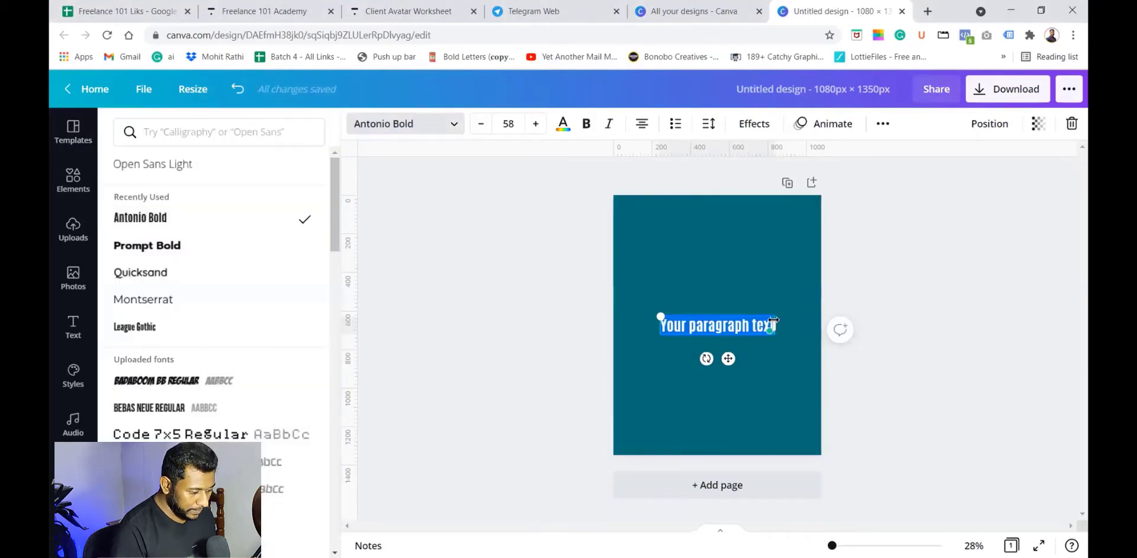
Step: Replace the placeholder text with "Texture text effect"
double_click(696, 335)
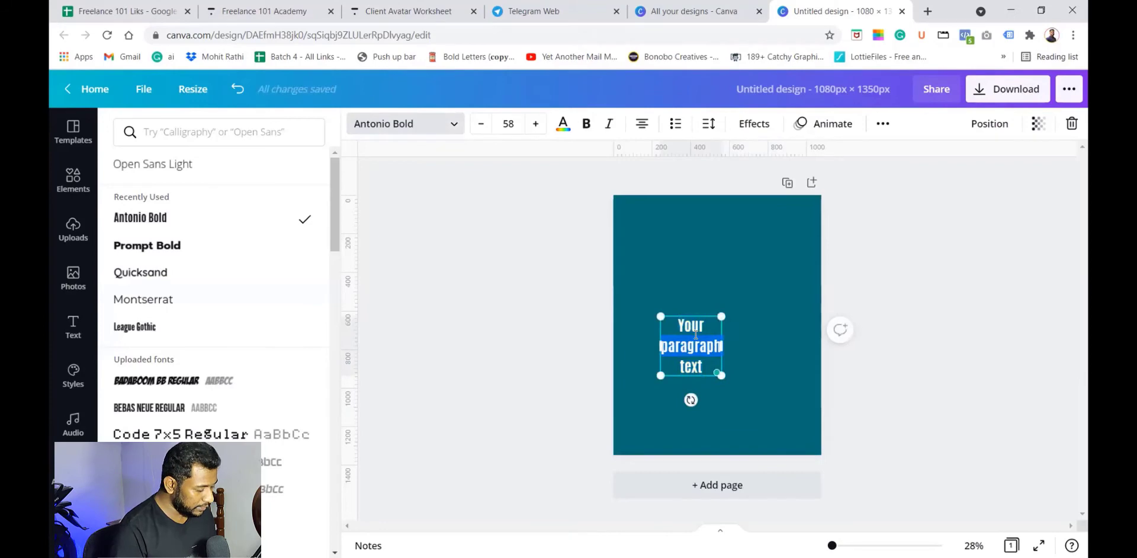
triple_click(695, 335)
type("Text")
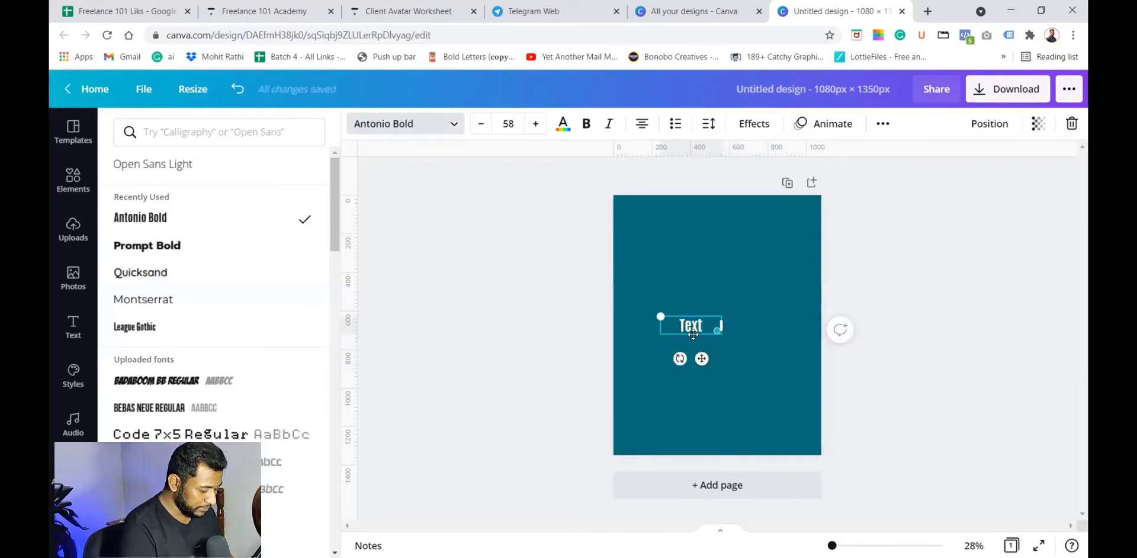
type("ure tex")
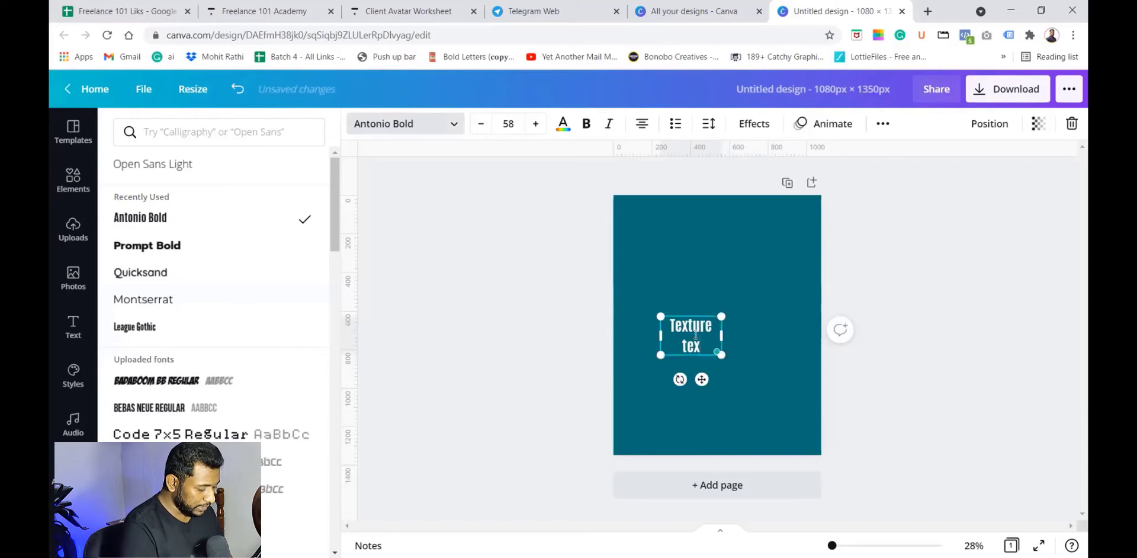
type("t effect")
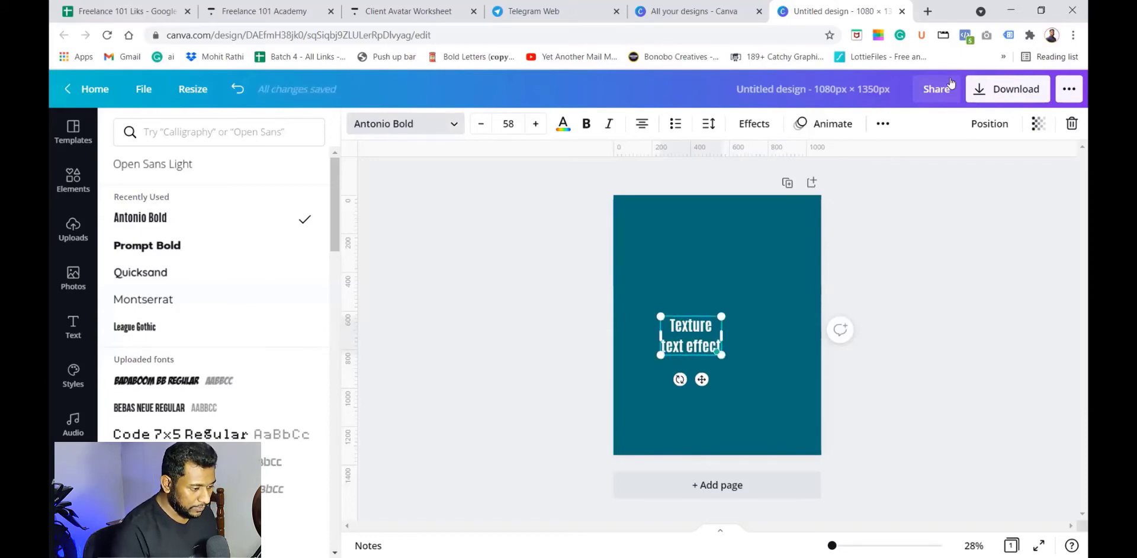
Step: Switch the text to uppercase and enlarge the text box to font size 143
left_click(882, 124)
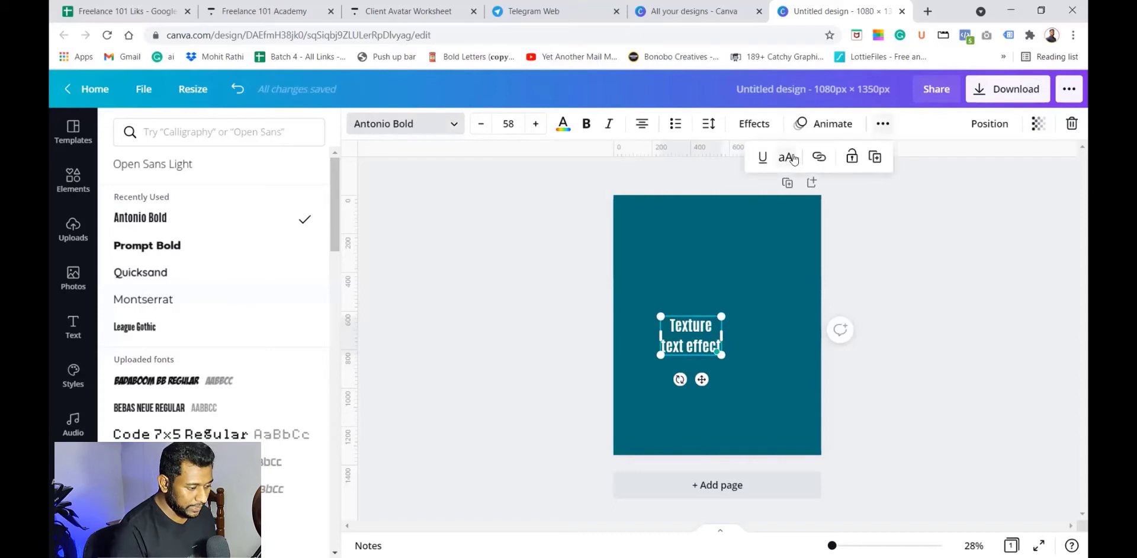
left_click(785, 156)
left_click_drag(726, 337, 760, 229)
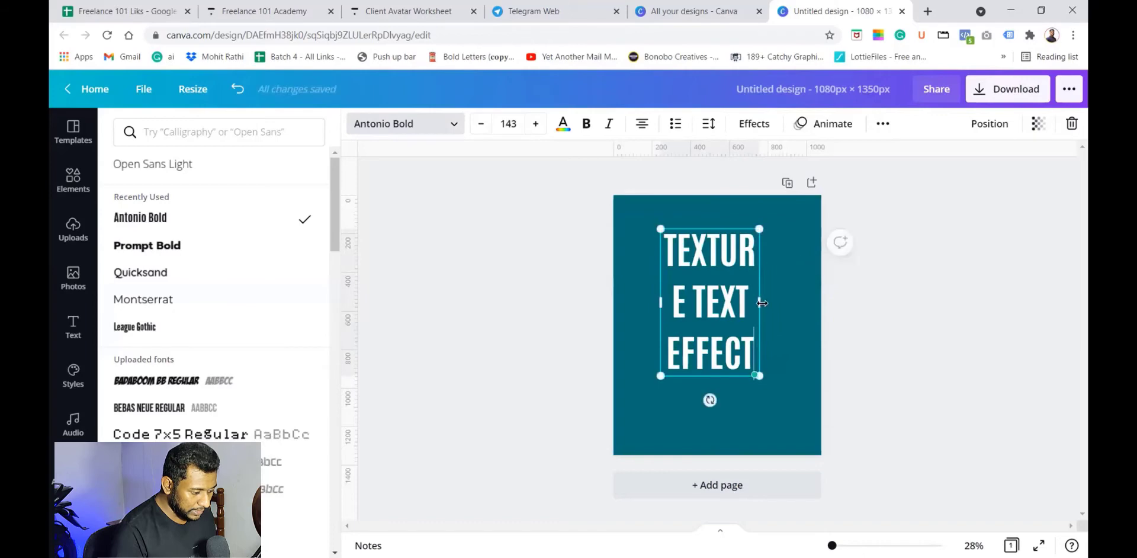
Step: Reduce the text's line spacing to 0.99
left_click(707, 128)
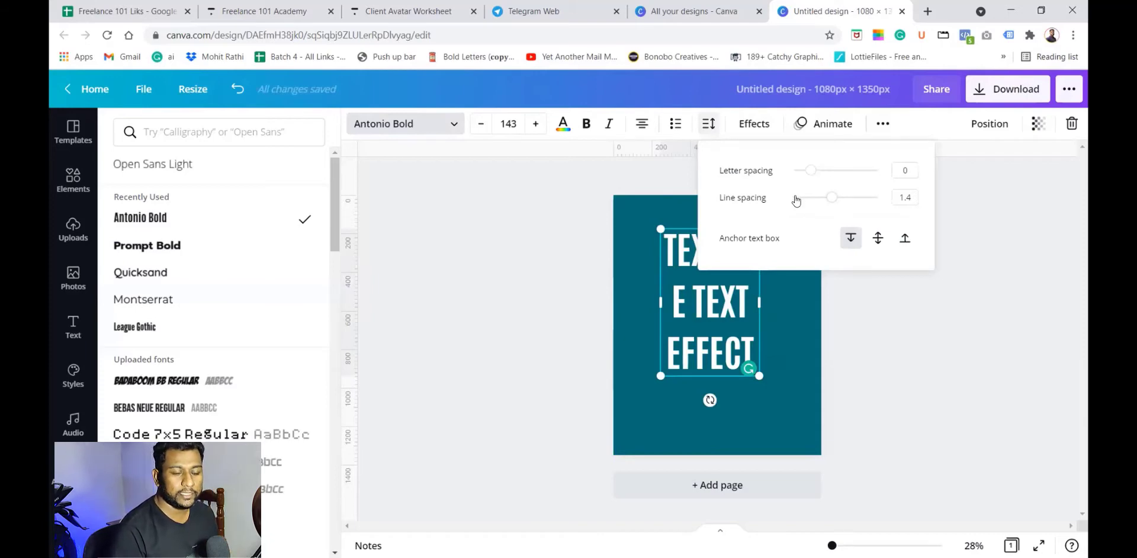
left_click_drag(831, 198, 815, 204)
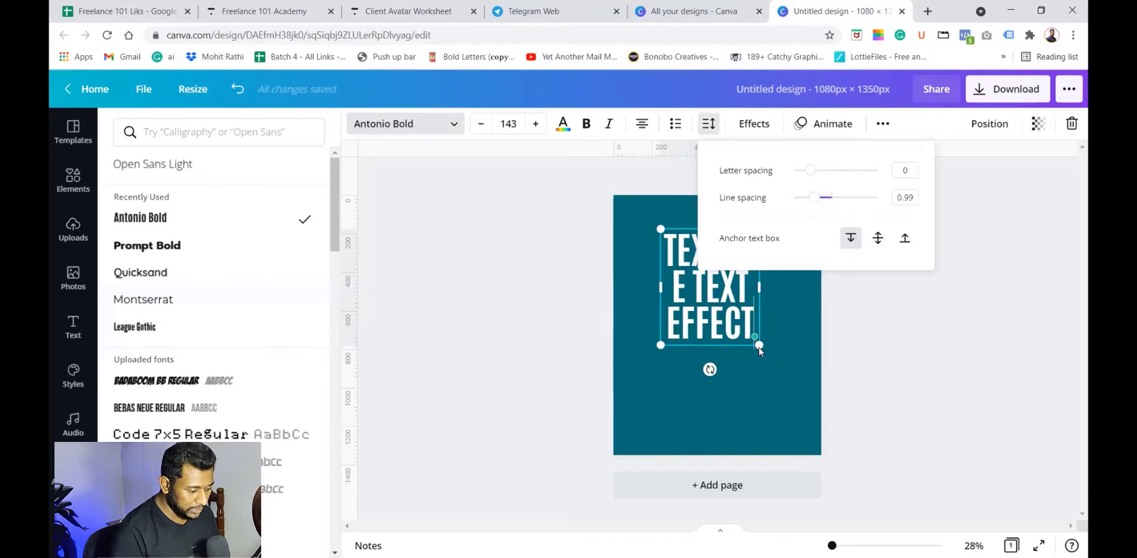
left_click(768, 387)
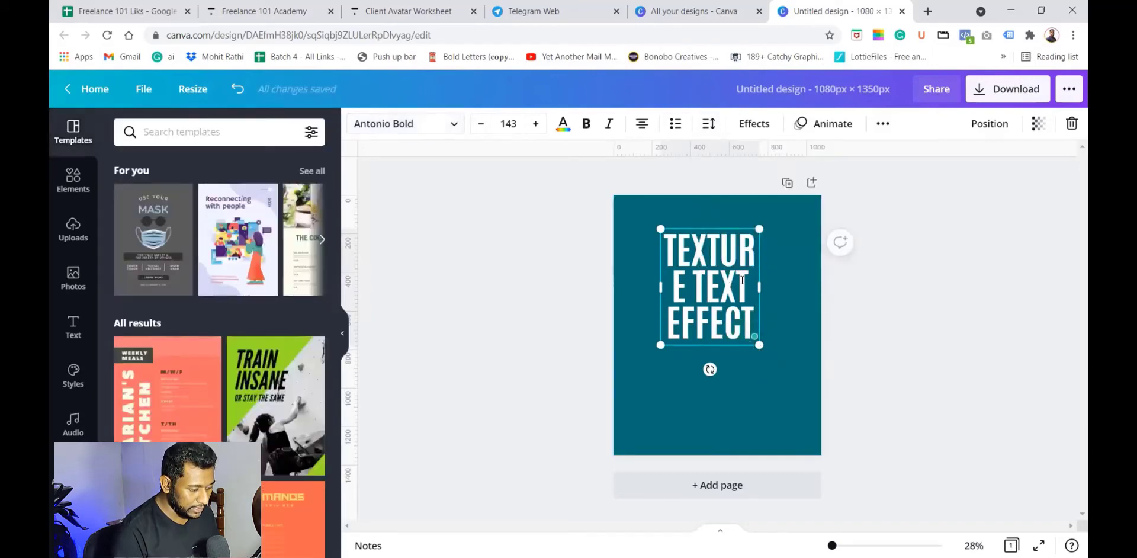
left_click(790, 256)
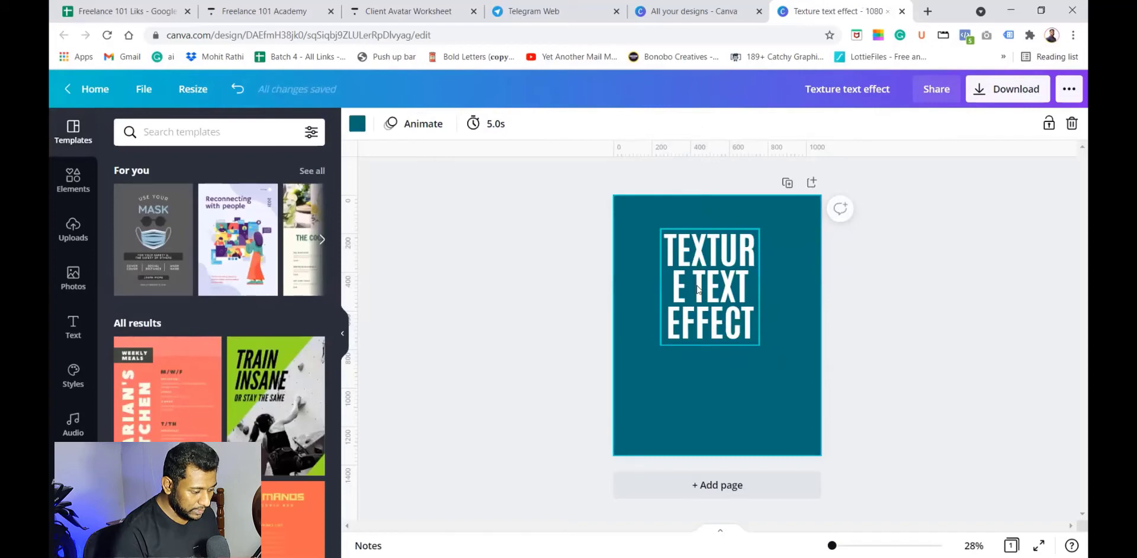
Step: Delete the stray "E" and space at the start of the second line so it reads TEXT
left_click(698, 289)
left_click(697, 288)
key("BackSpace")
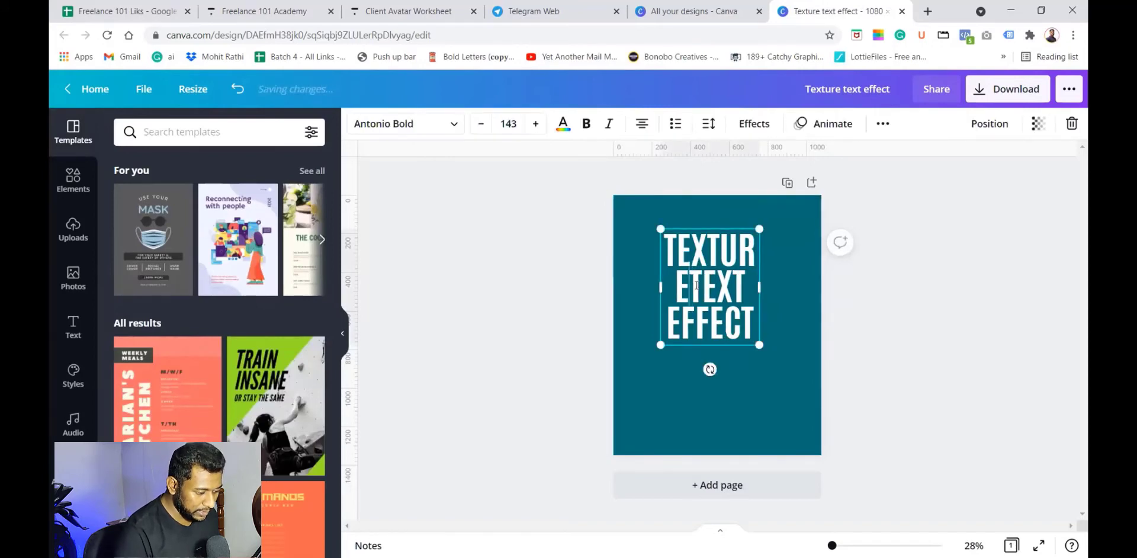
key("BackSpace")
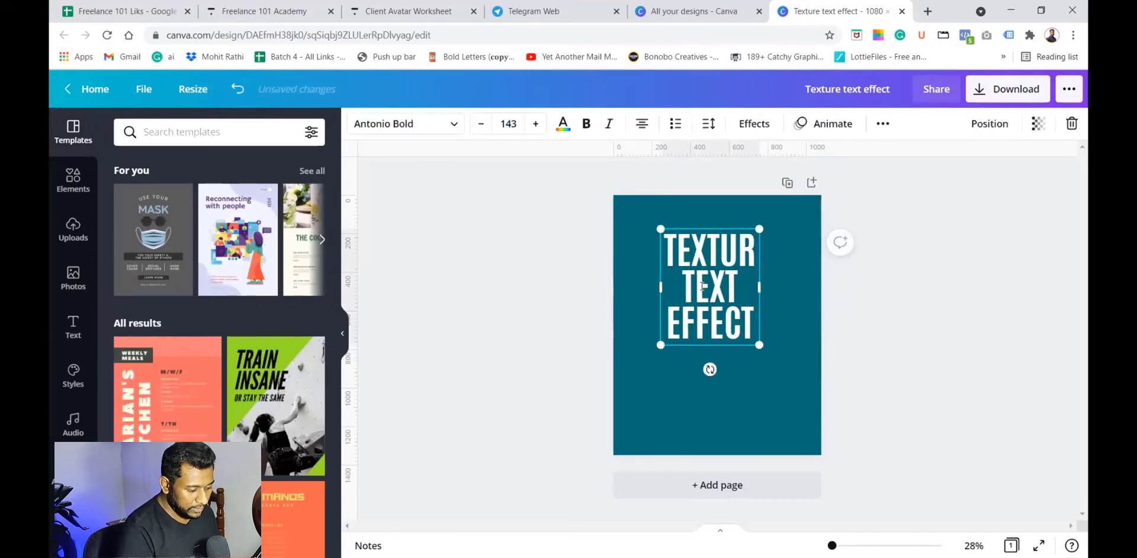
Step: Left-align the text and scale it up to font size 268, fitting it inside the page
left_click(643, 123)
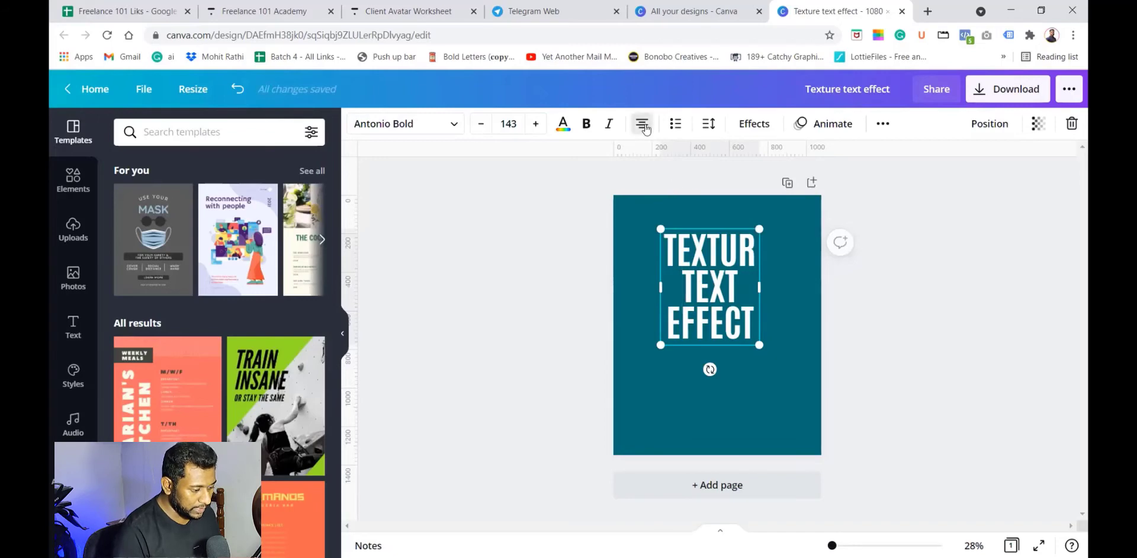
left_click(642, 123)
left_click_drag(759, 344, 826, 435)
left_click_drag(659, 227, 641, 213)
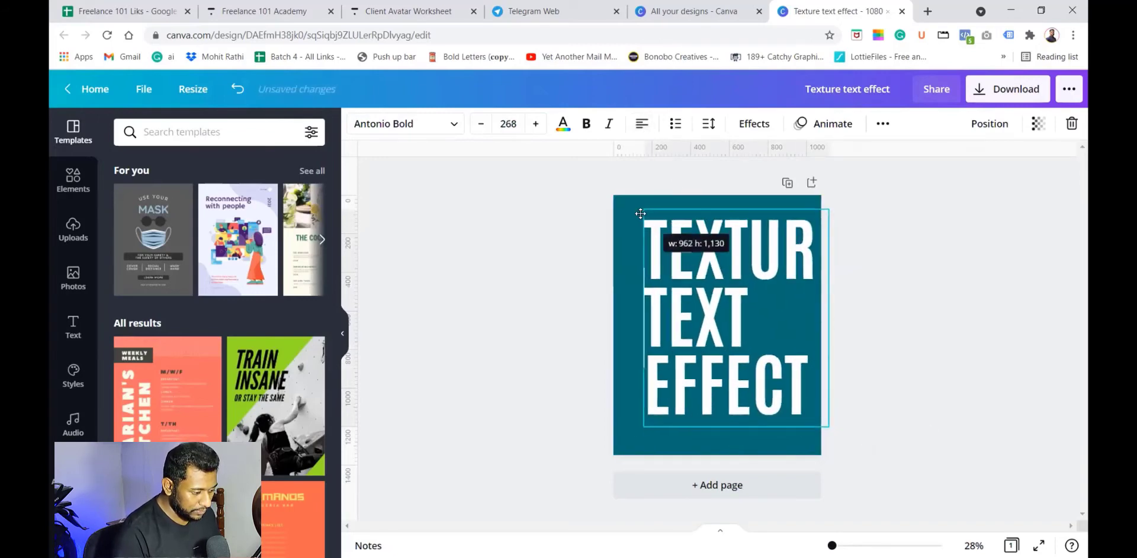
left_click(912, 266)
left_click_drag(760, 328, 747, 335)
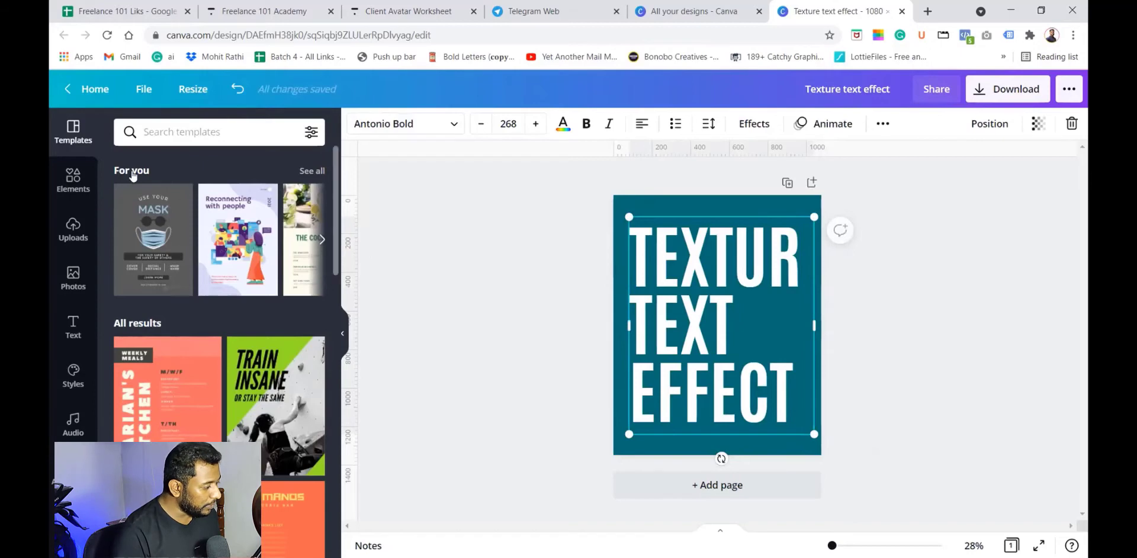
Step: Search the elements for "Texture", filter to graphics, and add the first grunge texture graphic
left_click(69, 187)
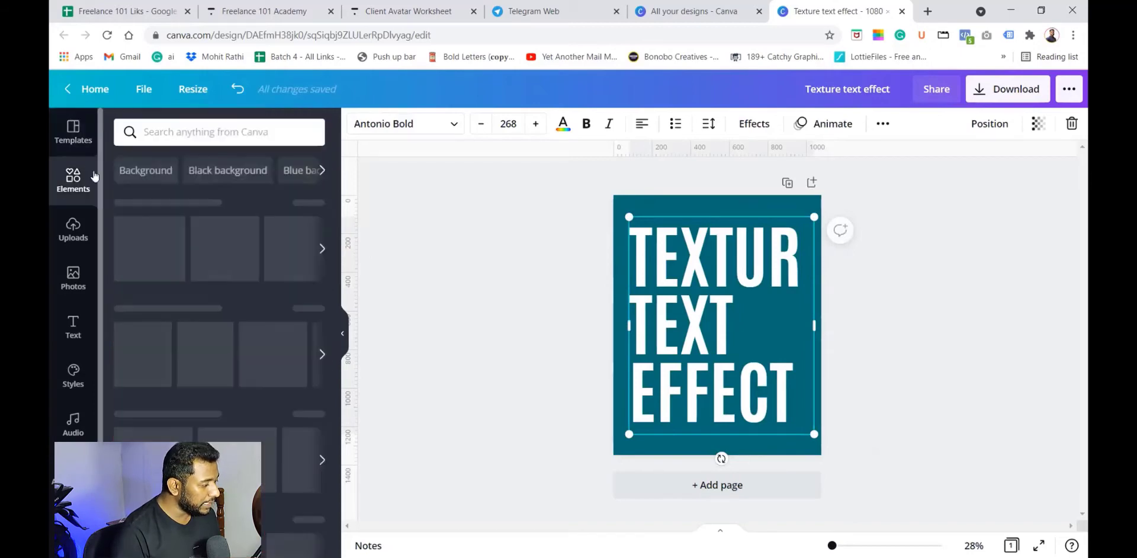
left_click(172, 136)
type("Textu")
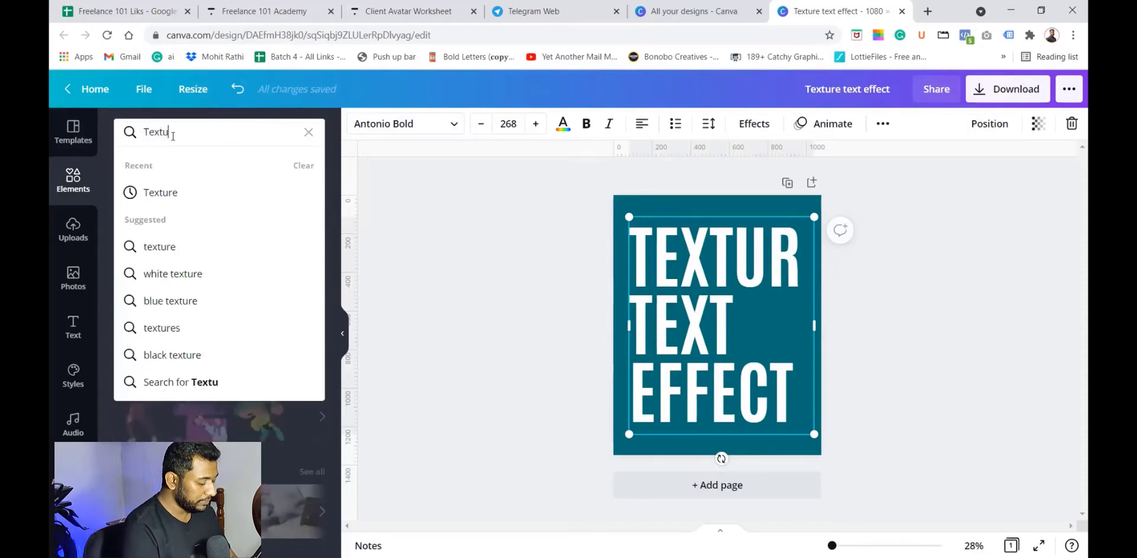
type("re")
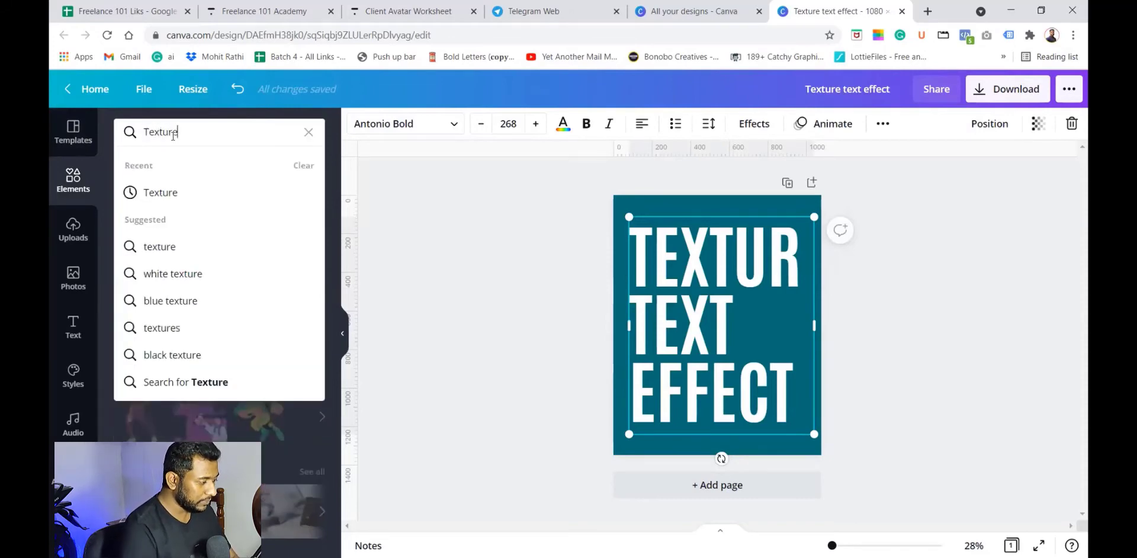
key("Return")
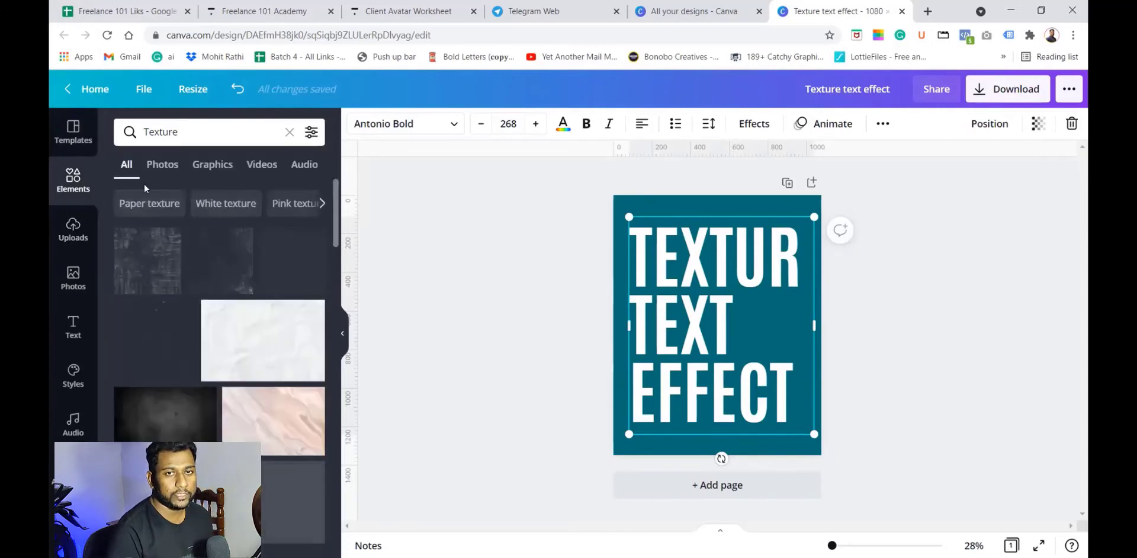
left_click(203, 171)
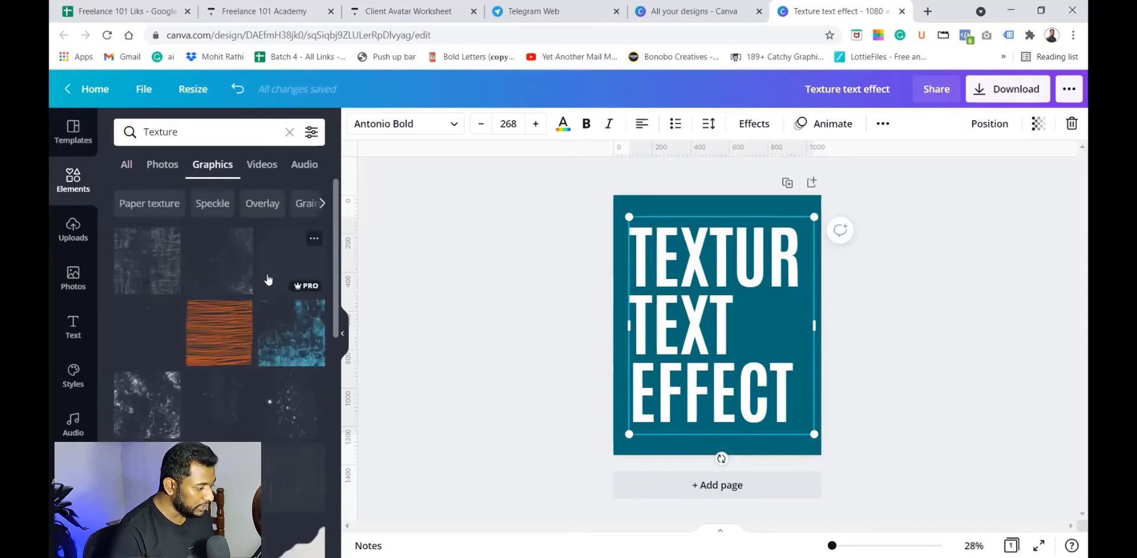
left_click(153, 264)
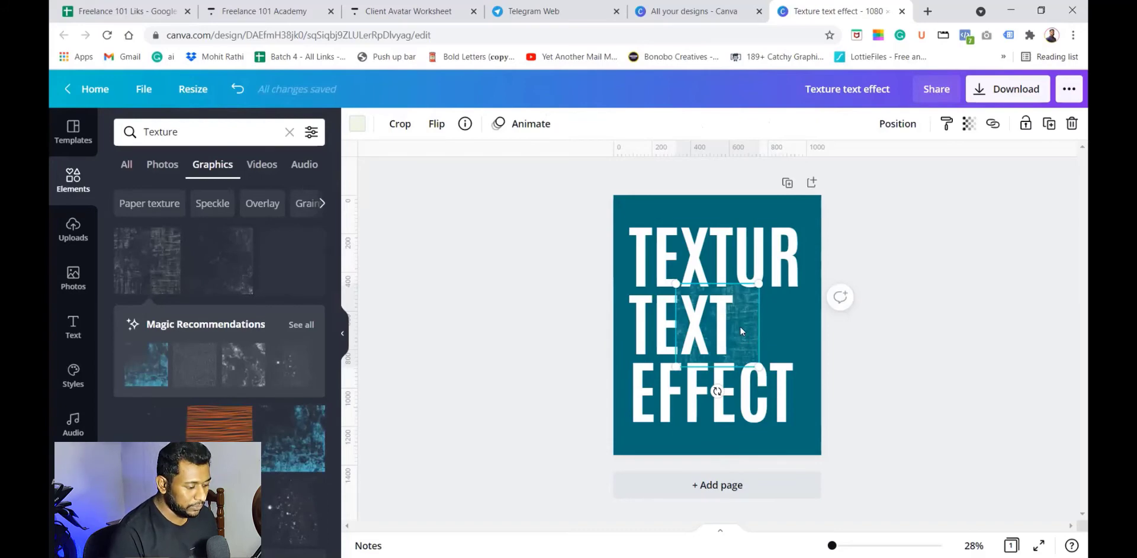
Step: Move and resize the texture graphic so it covers the whole text block
left_click_drag(740, 325, 704, 263)
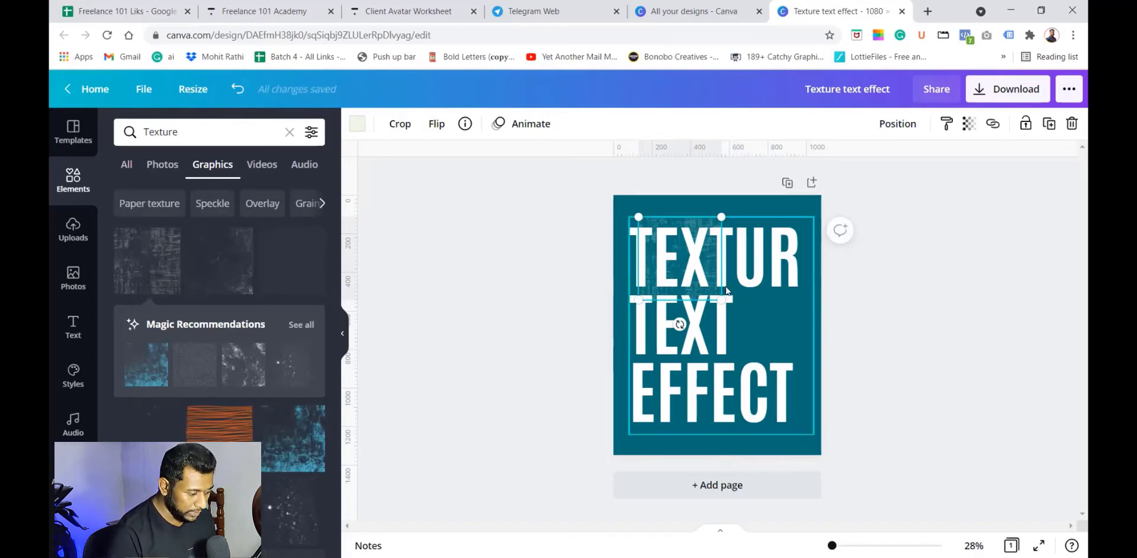
left_click_drag(719, 296, 813, 405)
mouse_move(785, 336)
left_mouse_down()
mouse_move(784, 347)
mouse_move(771, 335)
left_mouse_up()
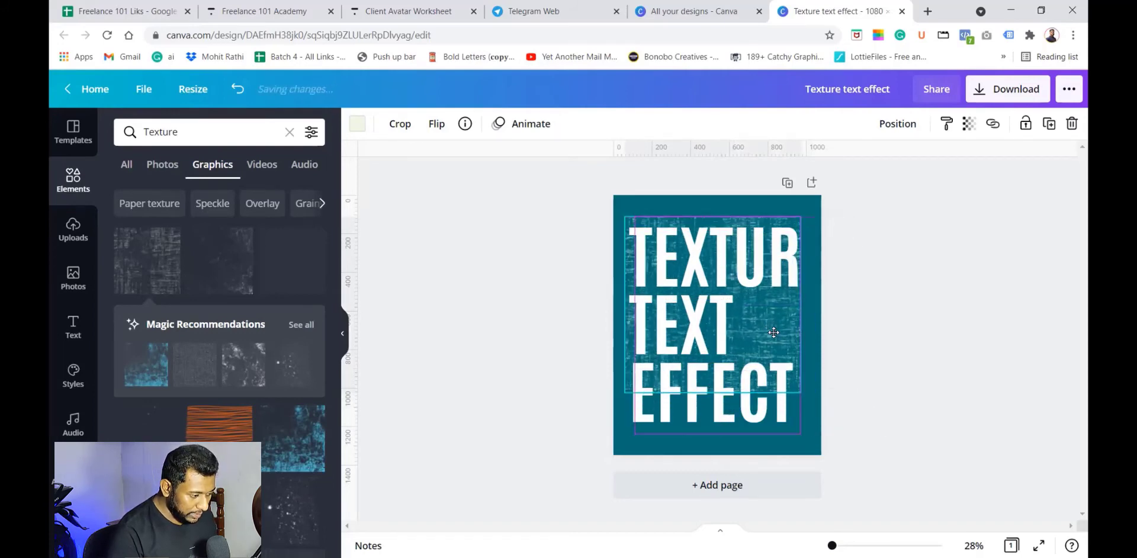
left_click_drag(800, 392, 831, 424)
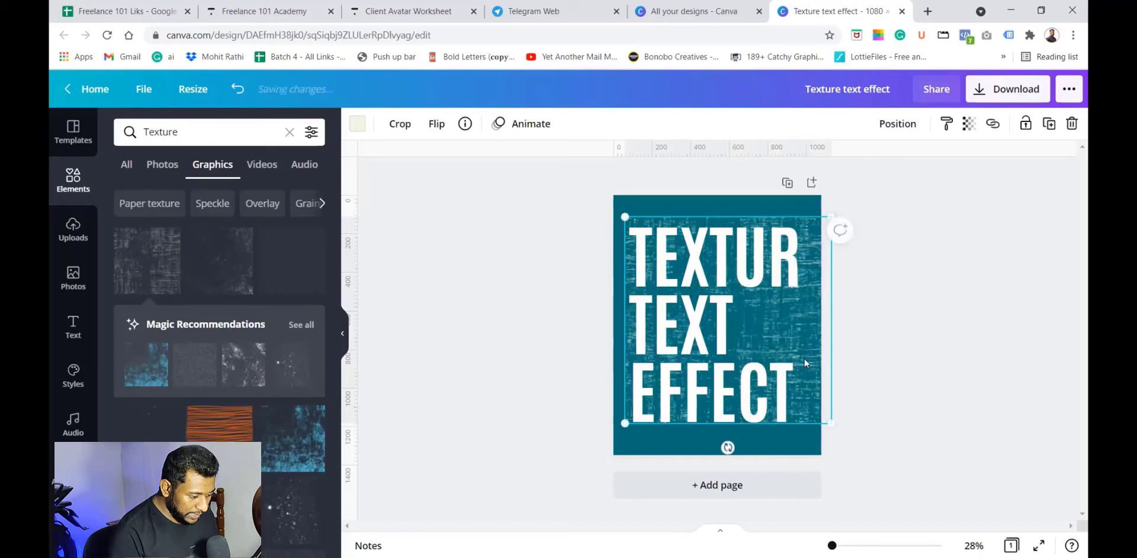
left_click_drag(802, 359, 791, 364)
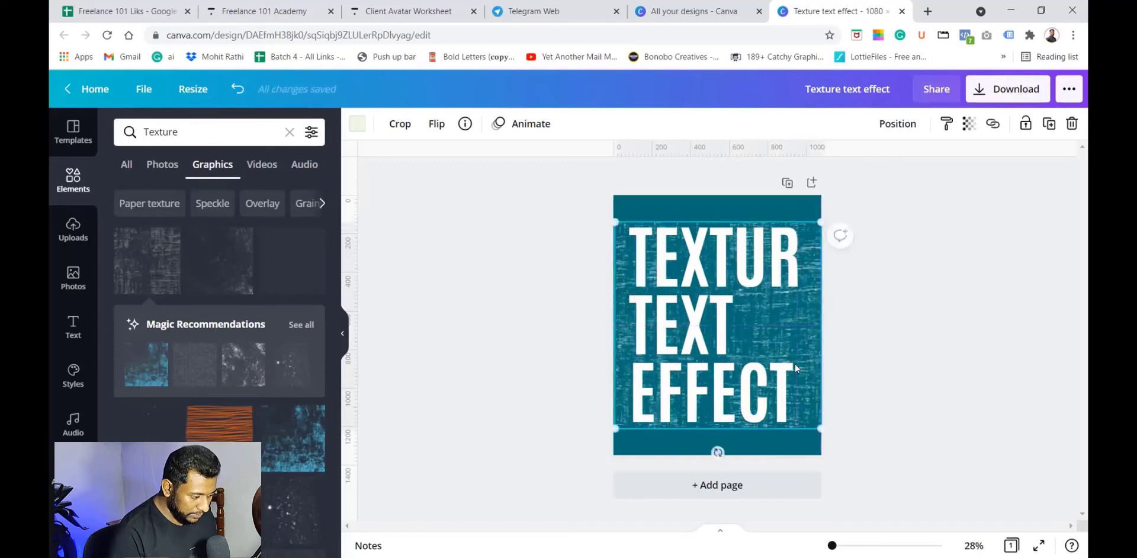
Step: Recolor the texture graphic to the teal document colour and preview the design full screen
left_click(357, 124)
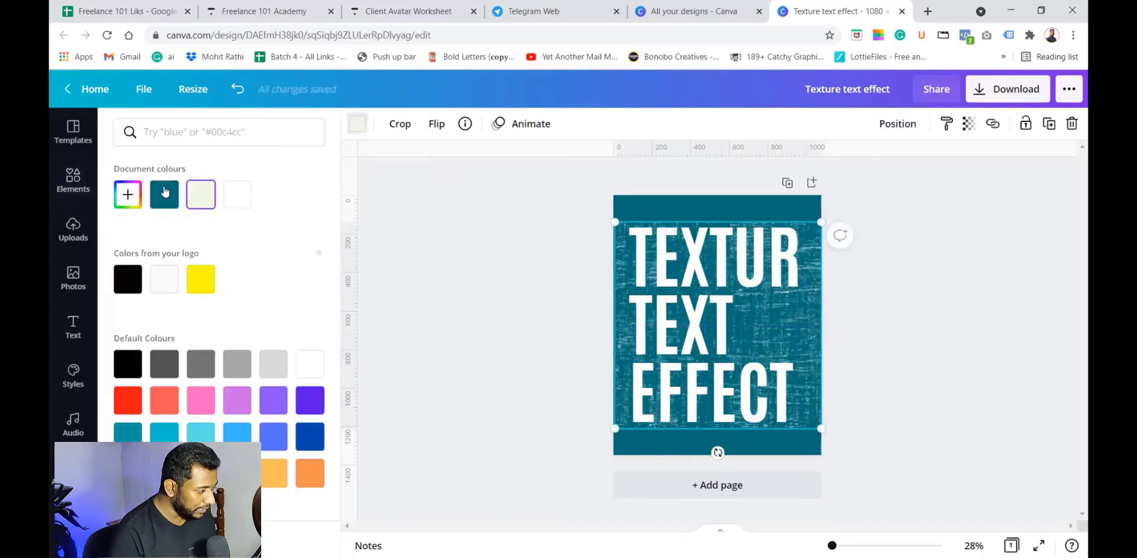
left_click(164, 193)
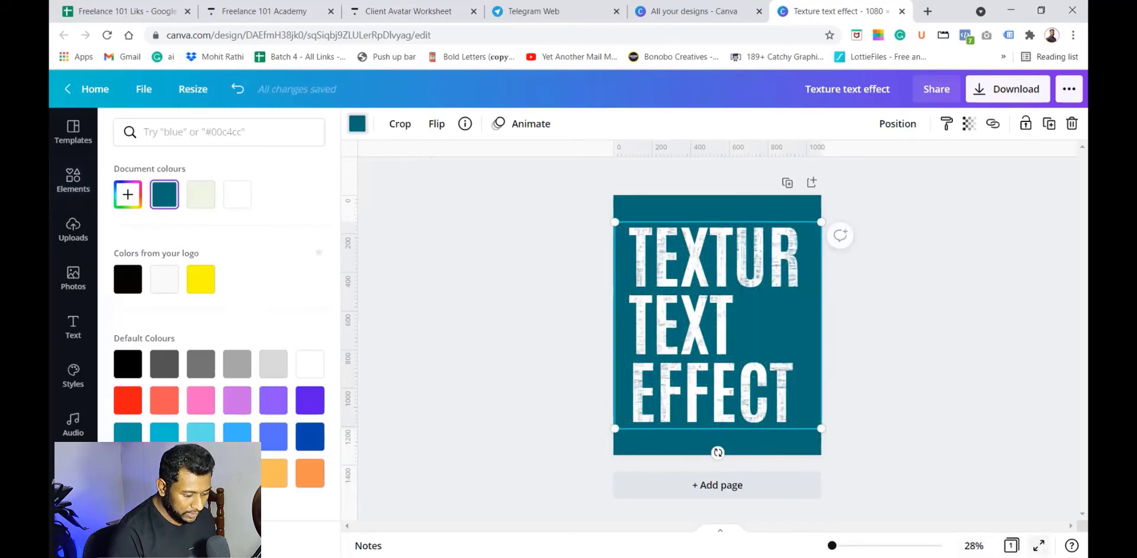
left_click(1038, 546)
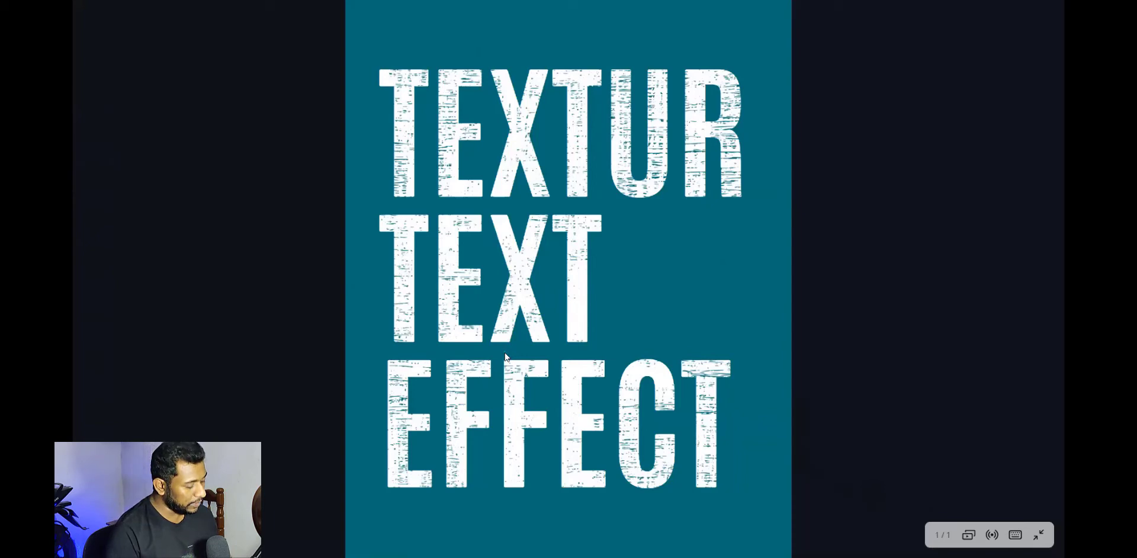
key("Escape")
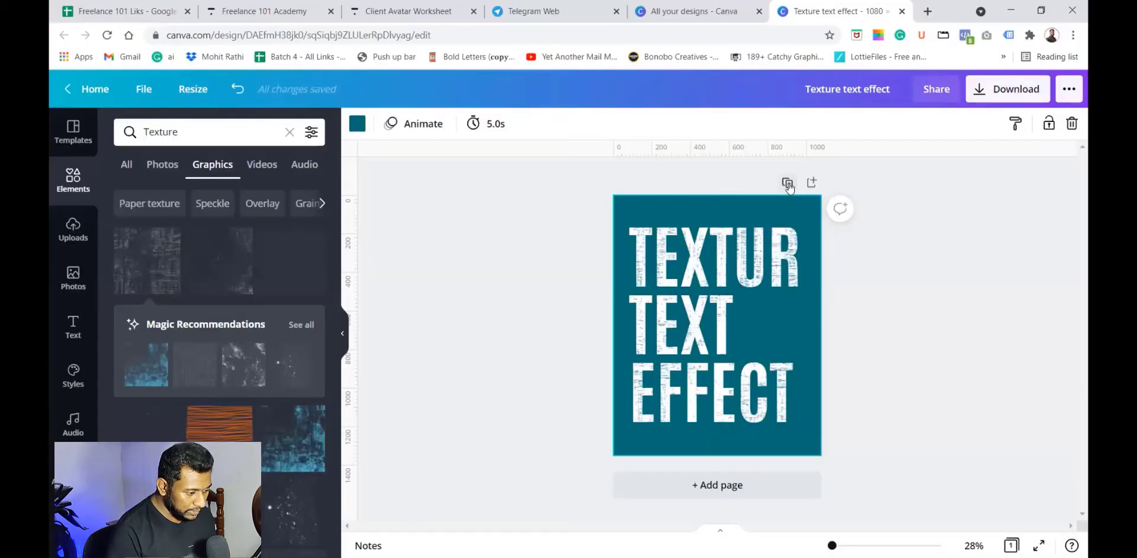
Step: Duplicate the page and delete the texture graphic from the copy
left_click(787, 185)
left_click(761, 322)
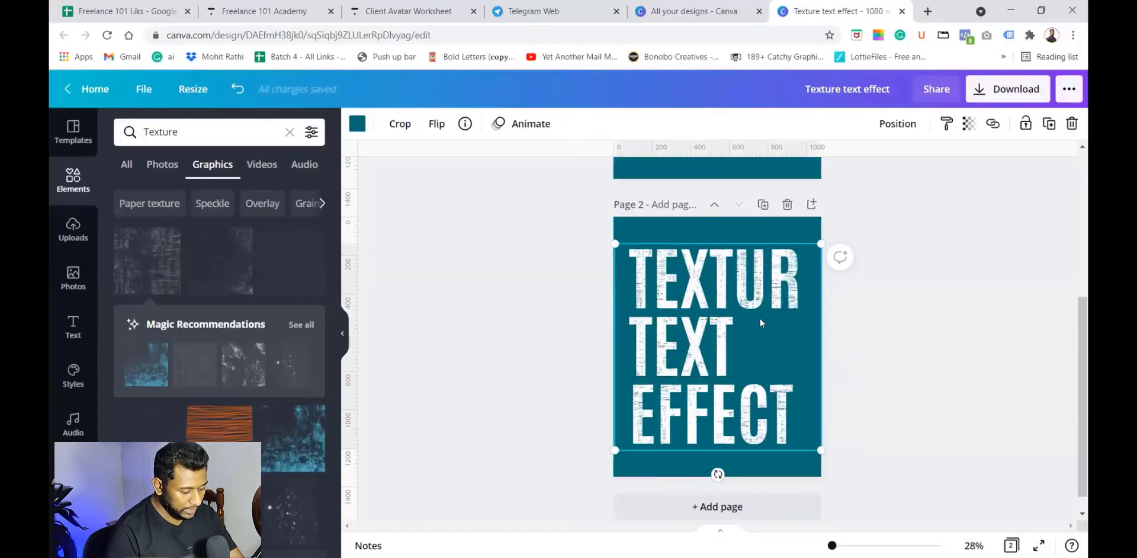
key("Delete")
Step: Add the orange striped wood texture graphic and resize it to cover the text block on page 2
scroll(225, 288, "down", 1)
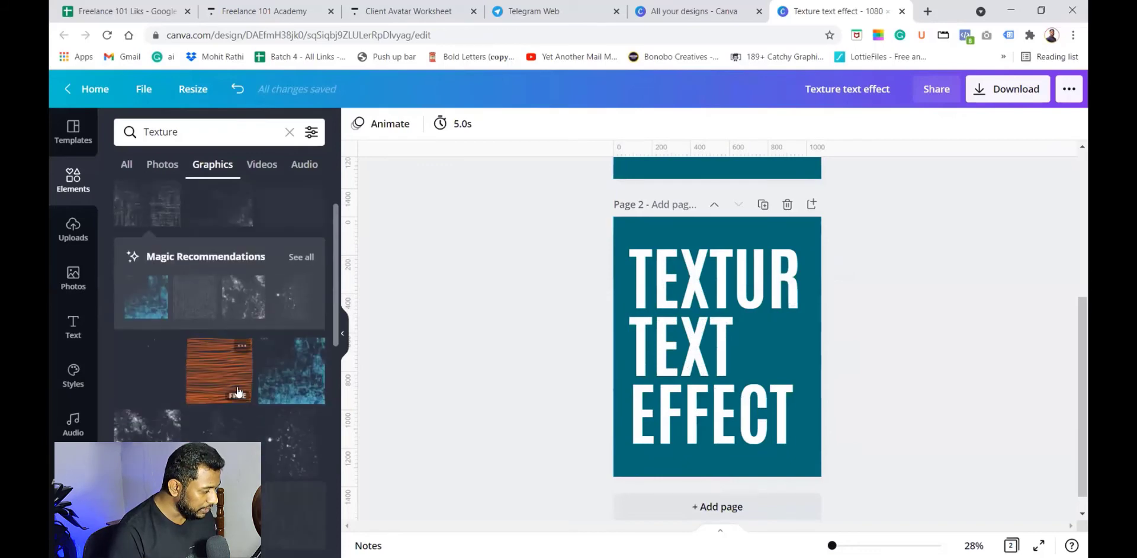
left_click(228, 363)
left_click_drag(681, 308, 645, 225)
left_click_drag(735, 366, 815, 446)
left_click_drag(771, 360, 769, 372)
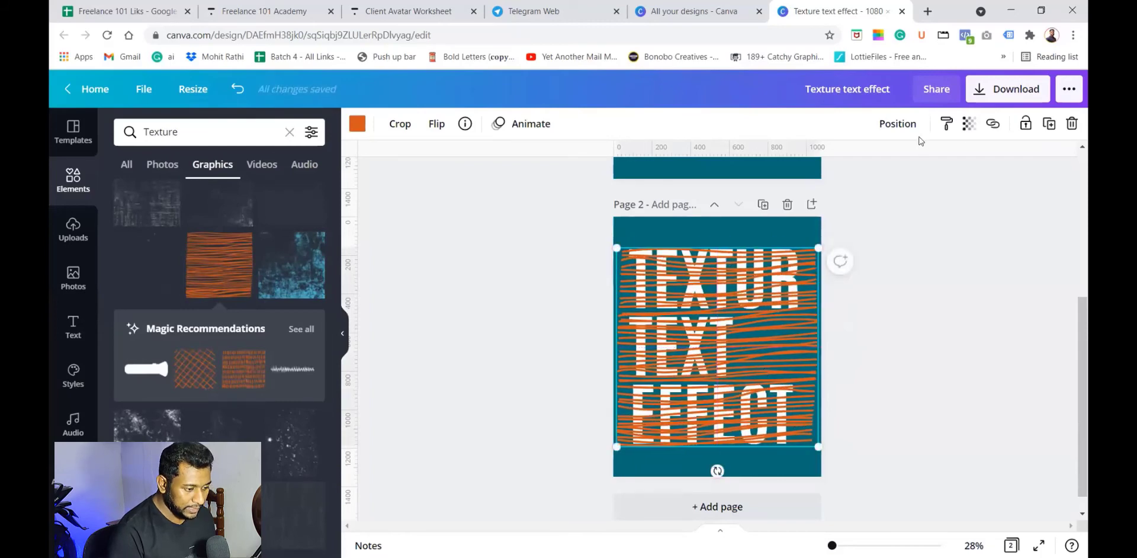
Step: Recolor the striped texture to the teal document colour and lower its transparency
left_click(357, 124)
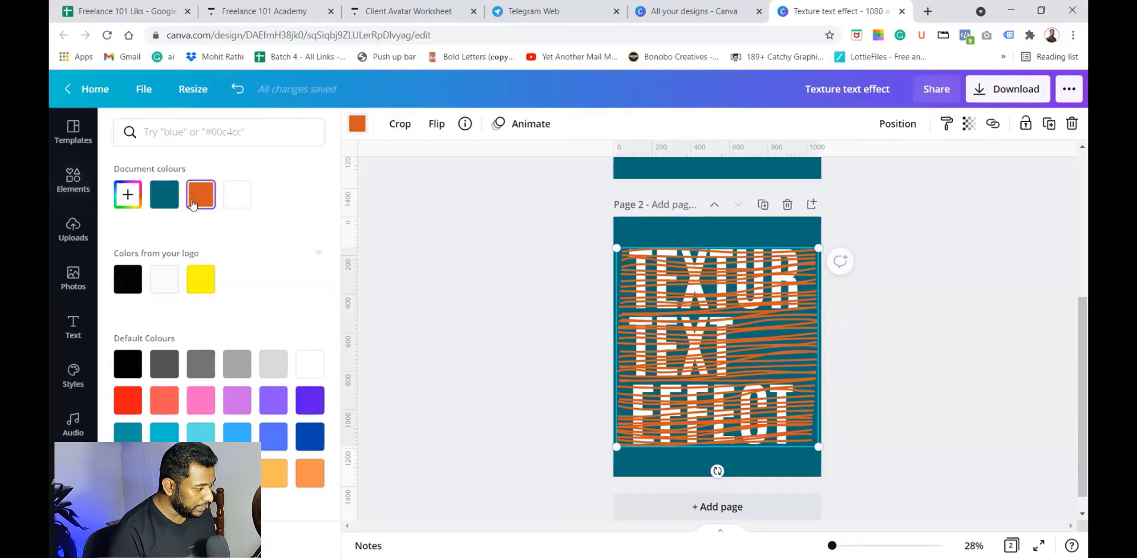
left_click(158, 197)
left_click(969, 123)
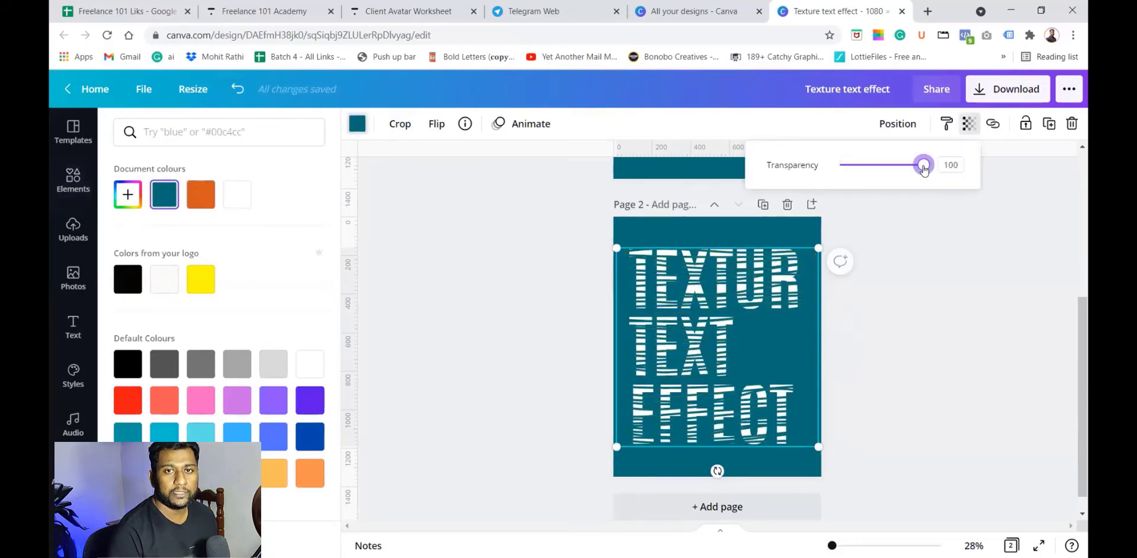
left_click_drag(924, 168, 873, 174)
left_click(1039, 545)
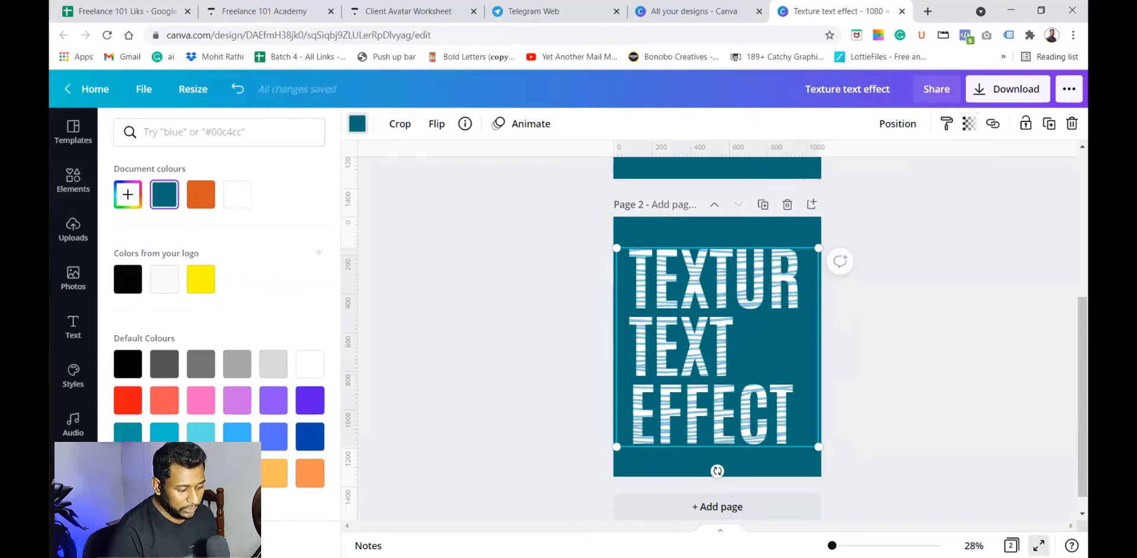